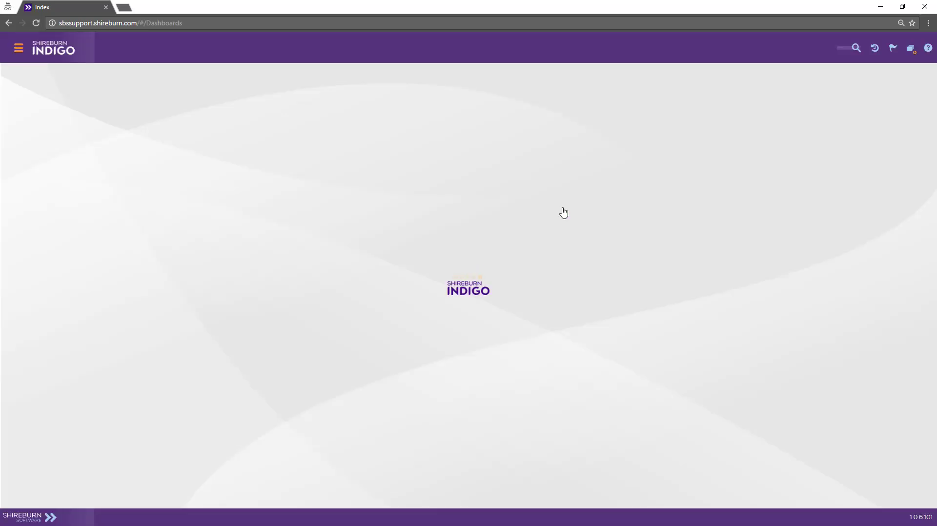
- Open the Payroll module from the left sidebar once Indigo has loaded
{"action": "left_click", "coordinate": [76, 112]}
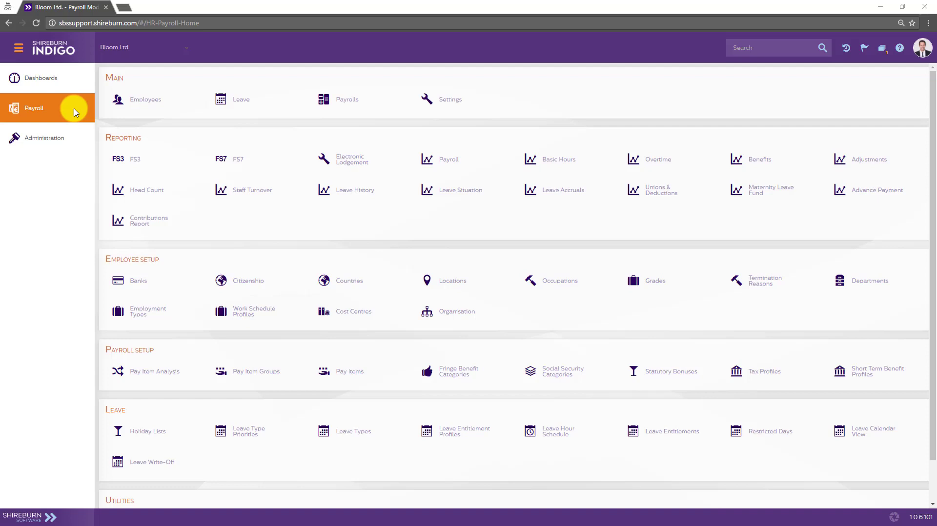
- Open the Employees list and move the Department column to after Unit
{"action": "left_click", "coordinate": [142, 108]}
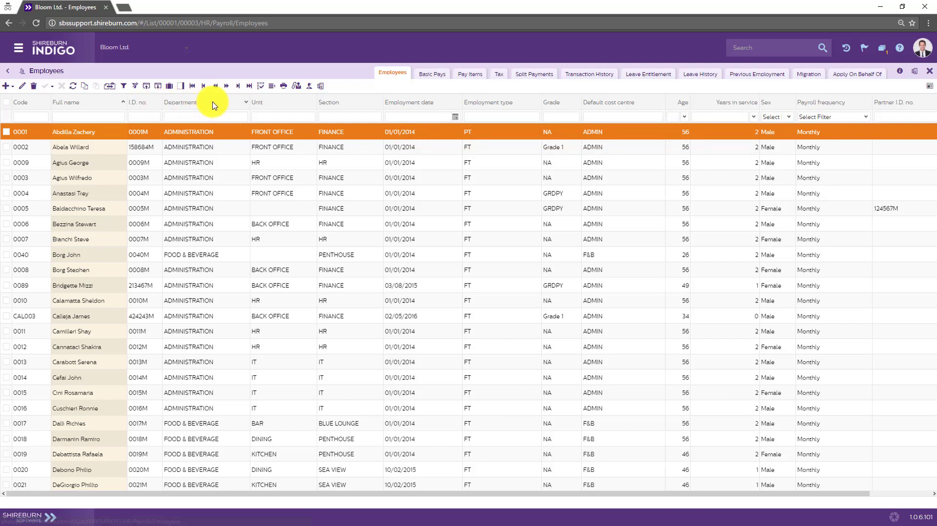
{"action": "left_click_drag", "start_coordinate": [275, 105], "coordinate": [315, 102]}
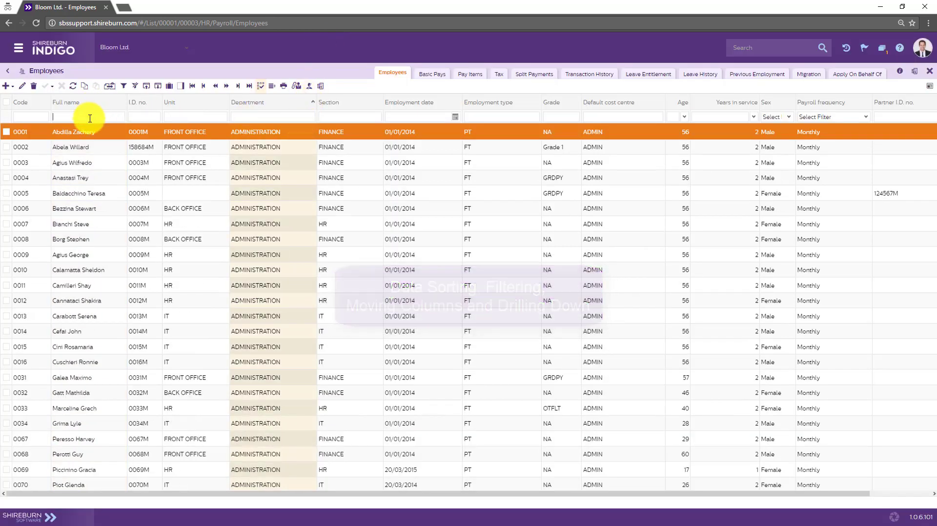
- Filter Full name by 'John' and open employee 0040's record, scrolled to the bottom
{"action": "type", "text": "John"}
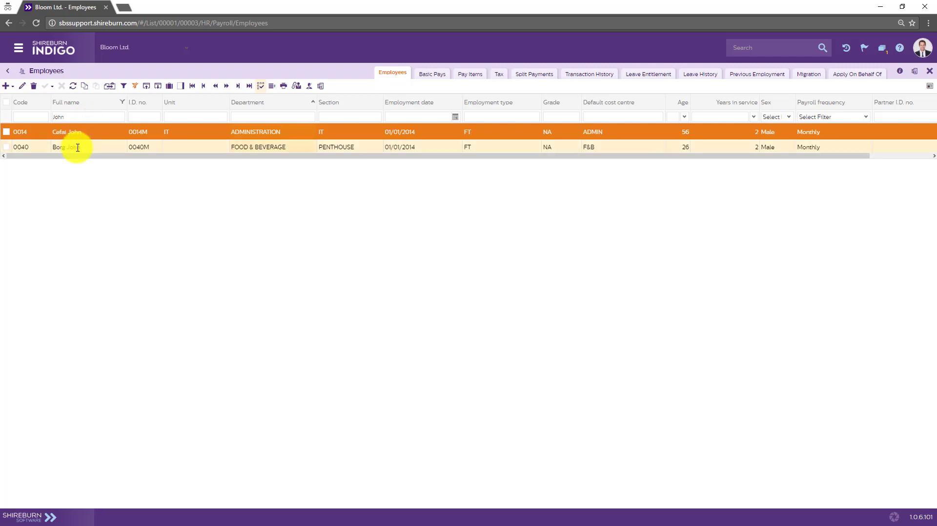
{"action": "double_click", "coordinate": [102, 148]}
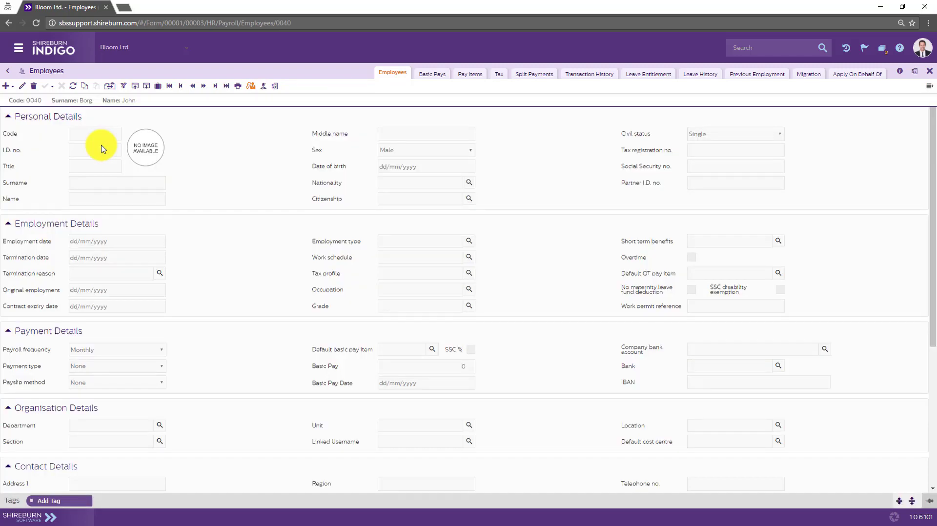
{"action": "scroll", "coordinate": [102, 149], "scroll_direction": "down", "scroll_amount": 2}
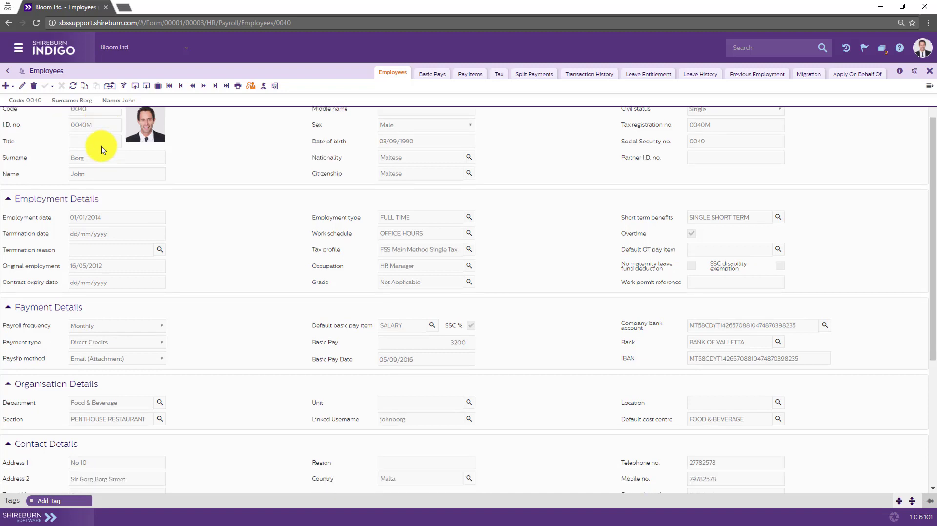
{"action": "scroll", "coordinate": [103, 149], "scroll_direction": "down", "scroll_amount": 1}
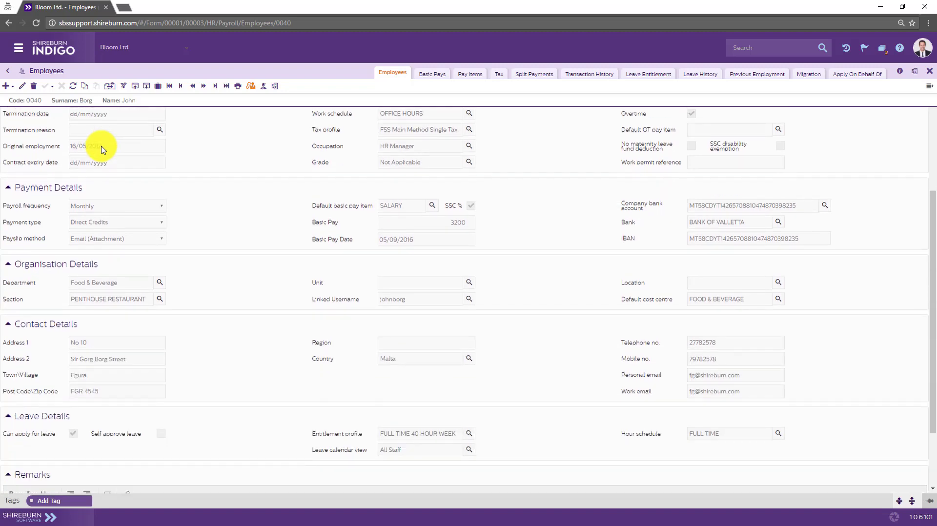
{"action": "scroll", "coordinate": [103, 149], "scroll_direction": "down", "scroll_amount": 1}
{"action": "scroll", "coordinate": [102, 149], "scroll_direction": "down", "scroll_amount": 1}
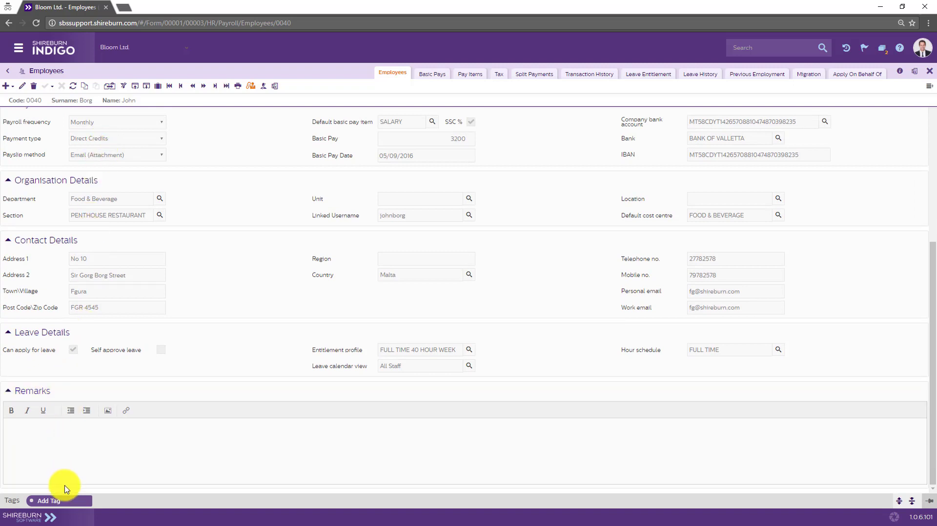
- Tag employee 0040's record 'ABC Project' and close it
{"action": "left_click", "coordinate": [66, 496]}
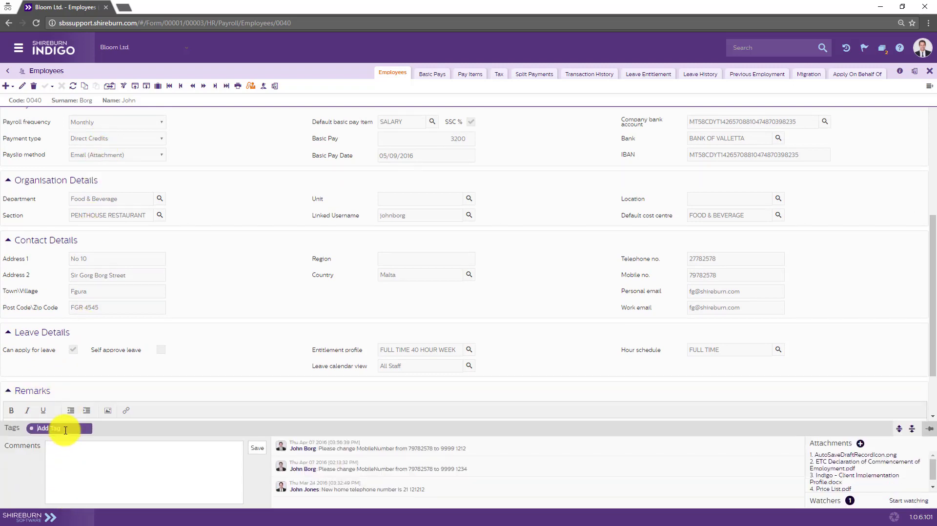
{"action": "type", "text": "ABC Project"}
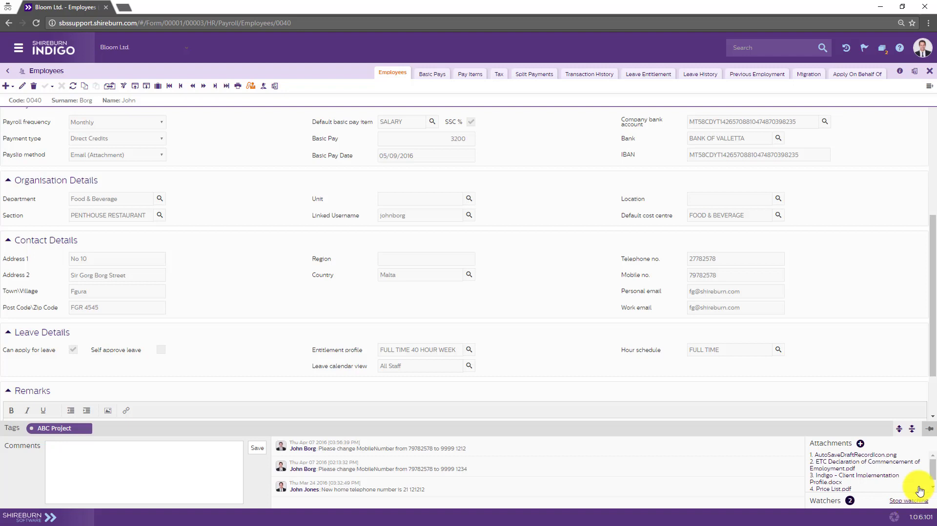
{"action": "left_click", "coordinate": [929, 71]}
{"action": "left_click", "coordinate": [930, 76]}
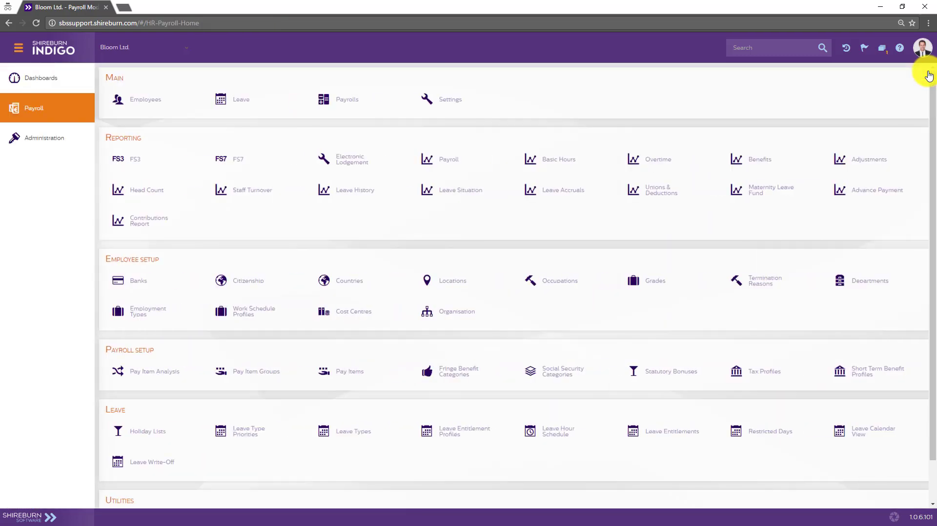
{"action": "left_click", "coordinate": [342, 102]}
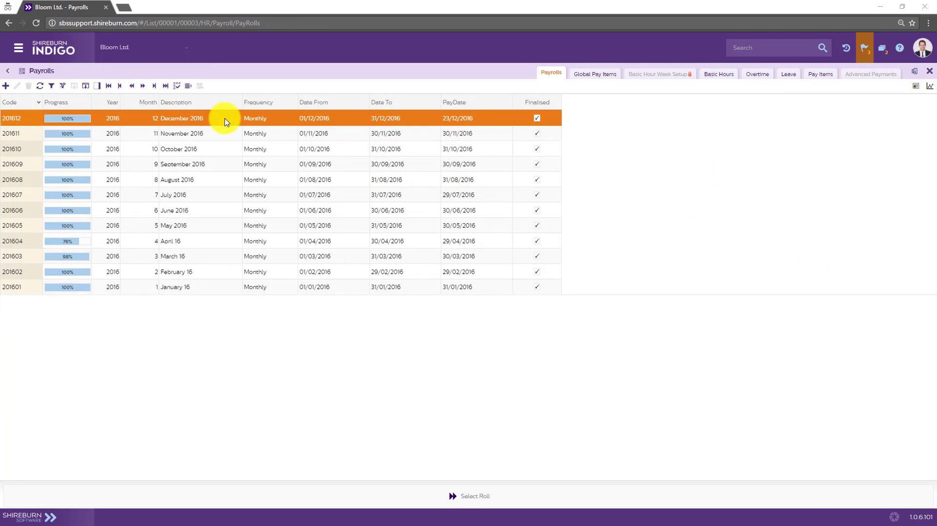
{"action": "double_click", "coordinate": [226, 119]}
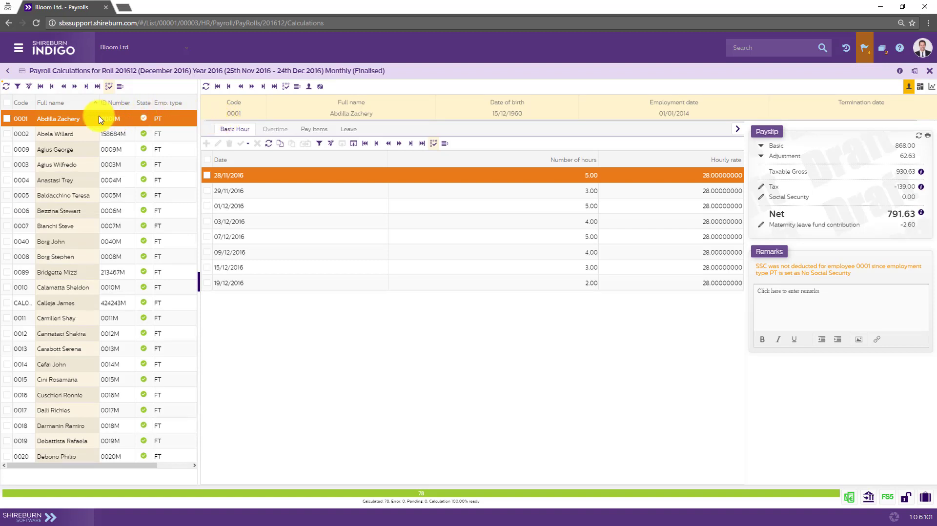
- Show employee 0005's payslip with the Basic, Leave and Adjustment breakdowns expanded
{"action": "left_click", "coordinate": [91, 201]}
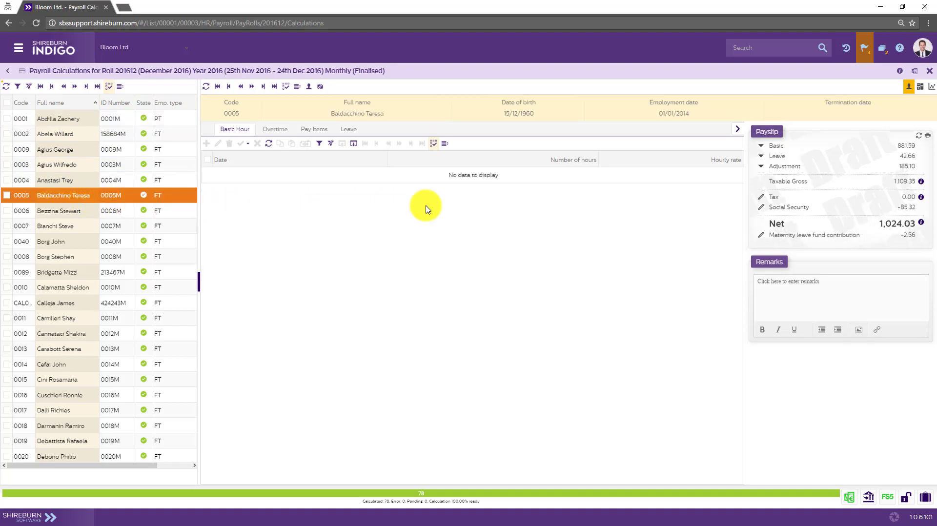
{"action": "left_click", "coordinate": [763, 147]}
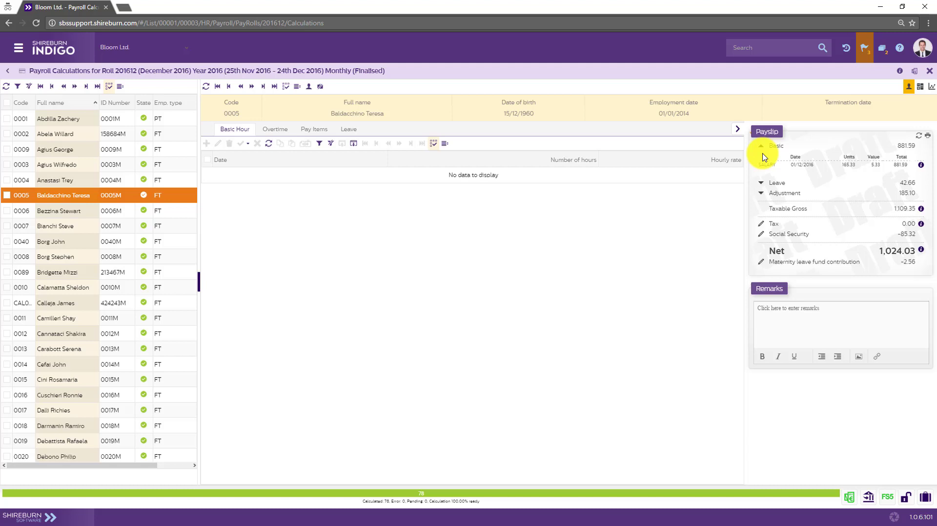
{"action": "left_click", "coordinate": [763, 185]}
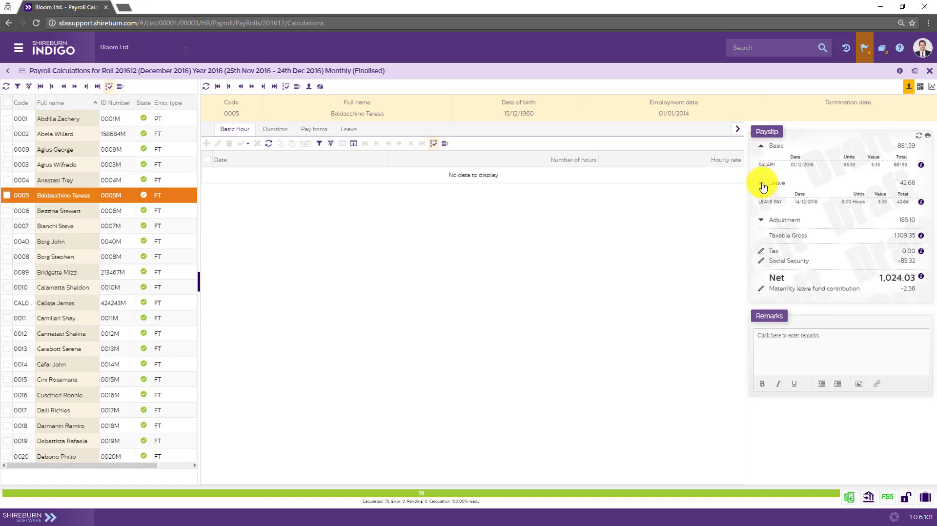
{"action": "left_click", "coordinate": [762, 221]}
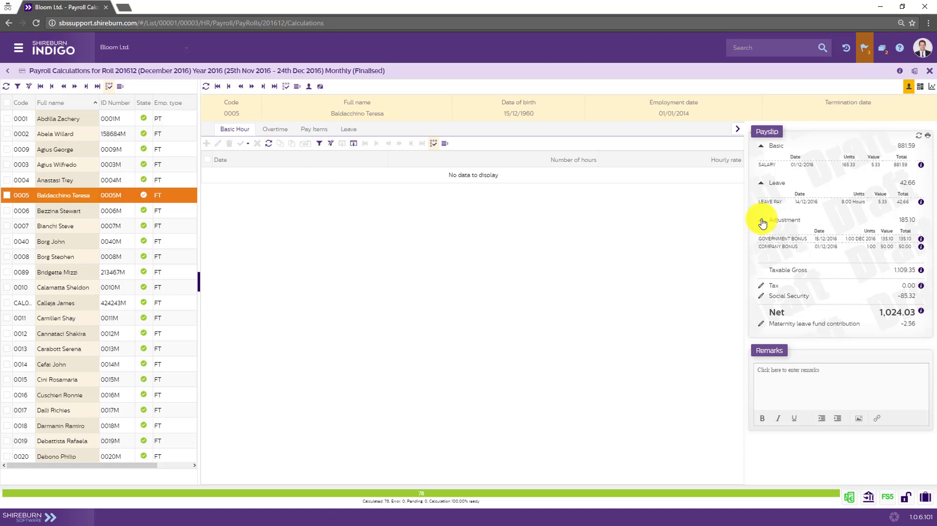
- Preview employee 0005's December 2016 payslip, then return to the roll's calculations
{"action": "left_click", "coordinate": [852, 500]}
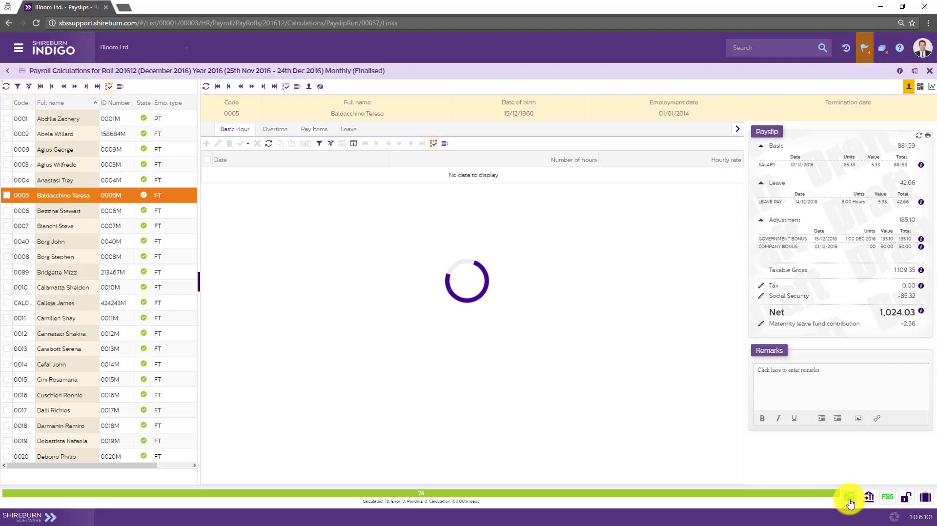
{"action": "left_click", "coordinate": [151, 180]}
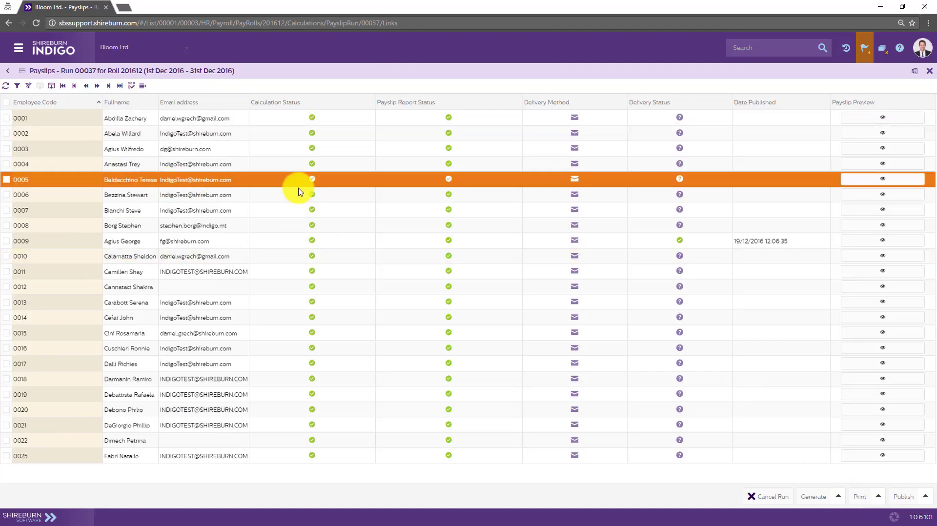
{"action": "left_click", "coordinate": [883, 179]}
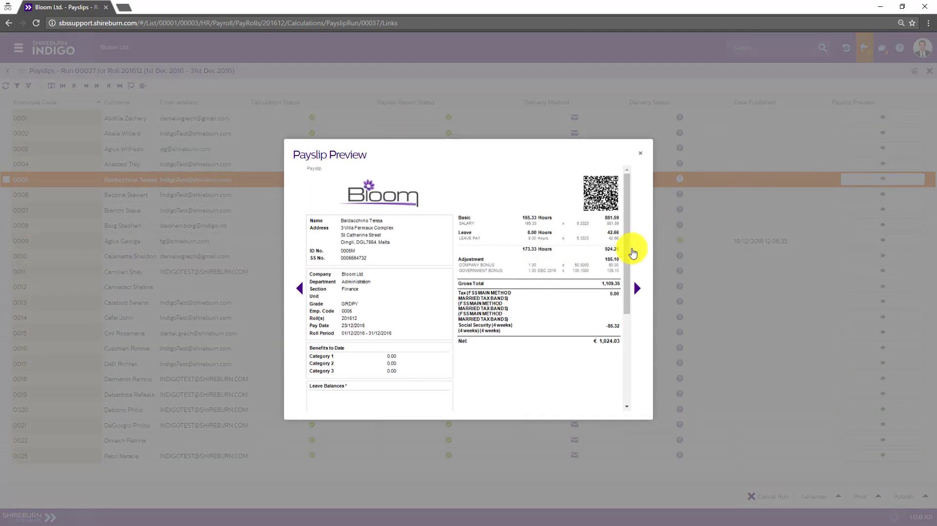
{"action": "left_click_drag", "start_coordinate": [624, 253], "coordinate": [639, 372]}
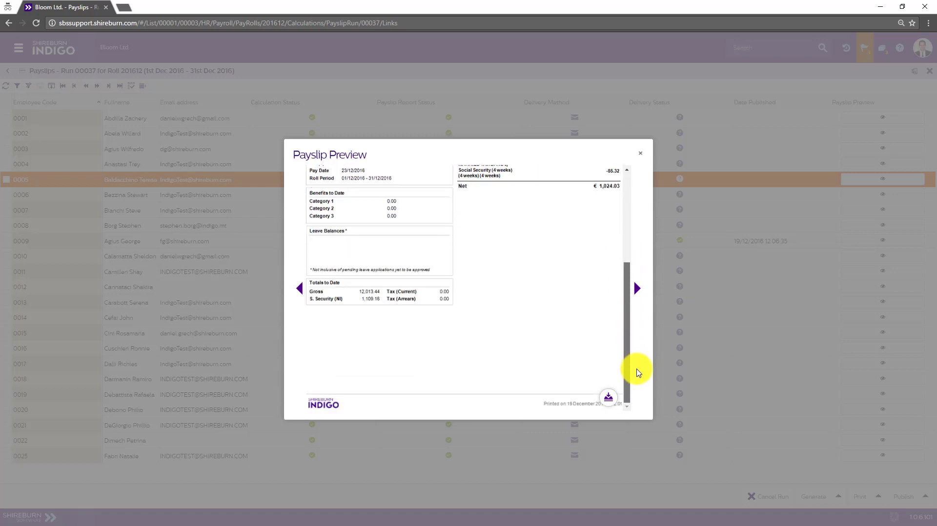
{"action": "left_click", "coordinate": [641, 153]}
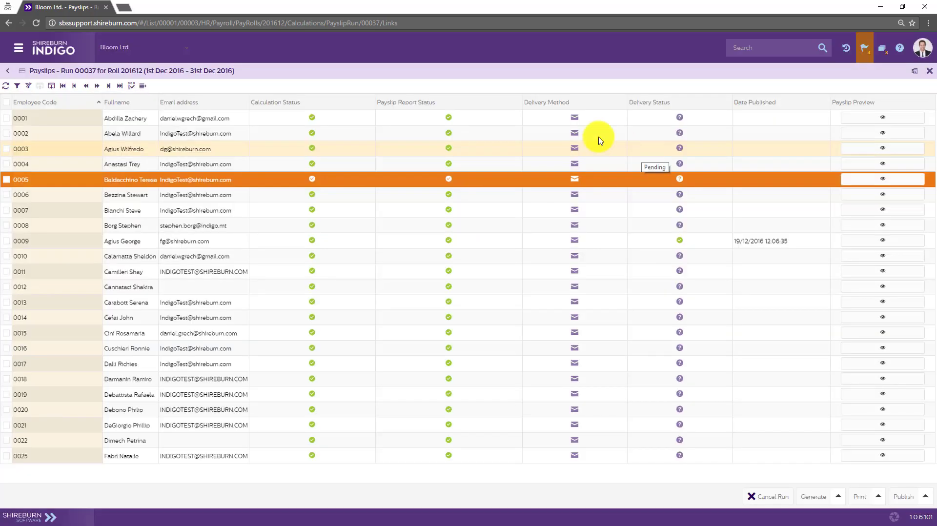
{"action": "left_click", "coordinate": [6, 73]}
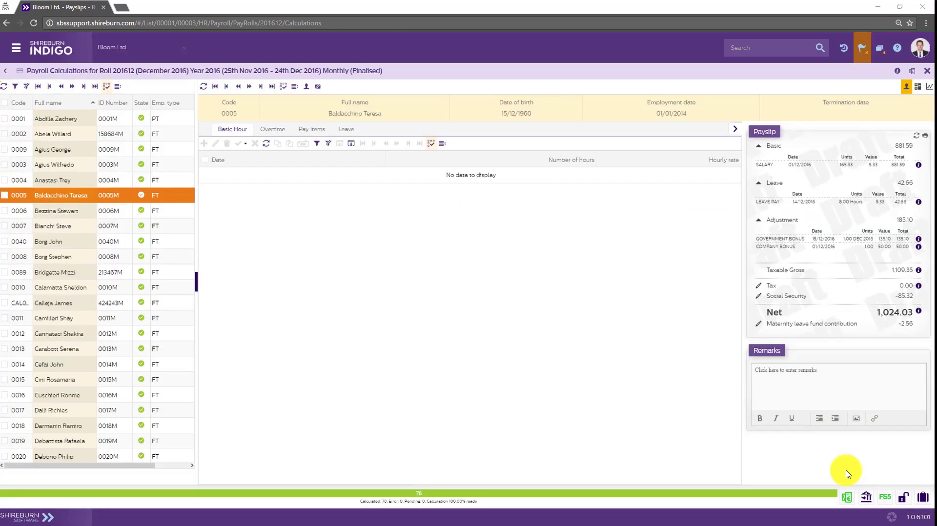
- Generate and download the December 2016 direct credits file for the roll
{"action": "left_click", "coordinate": [865, 497]}
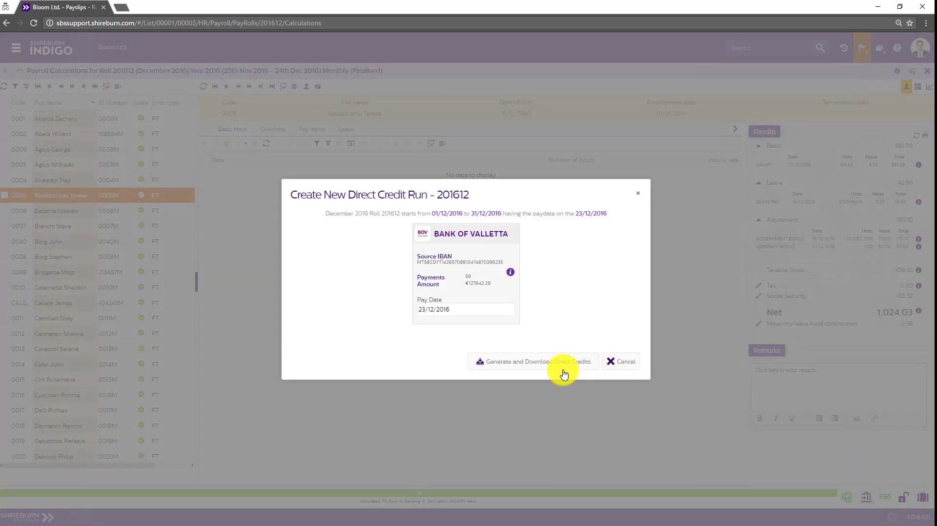
{"action": "left_click", "coordinate": [551, 365]}
{"action": "left_click", "coordinate": [885, 498]}
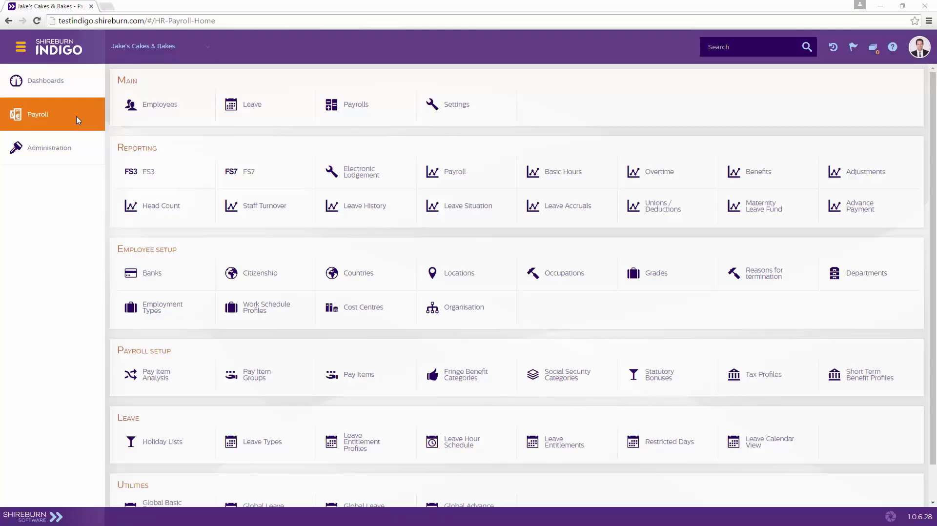
- On the organisation chart, sort employees by full name and filter for 'mei'
{"action": "left_click", "coordinate": [472, 321]}
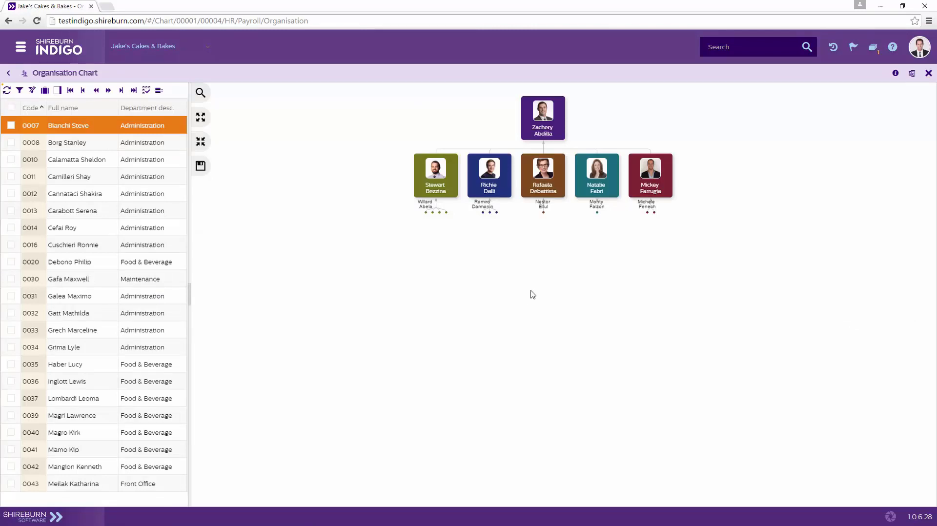
{"action": "left_click", "coordinate": [558, 182]}
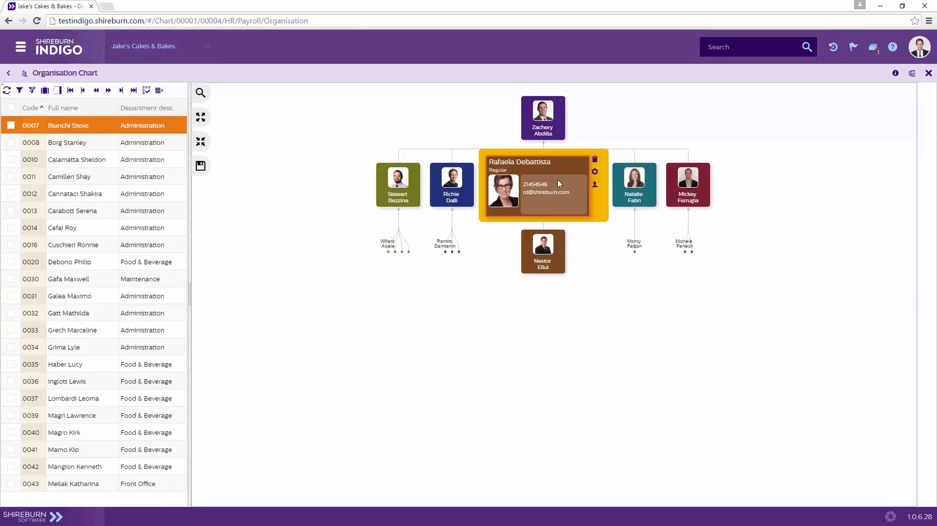
{"action": "left_click", "coordinate": [63, 108]}
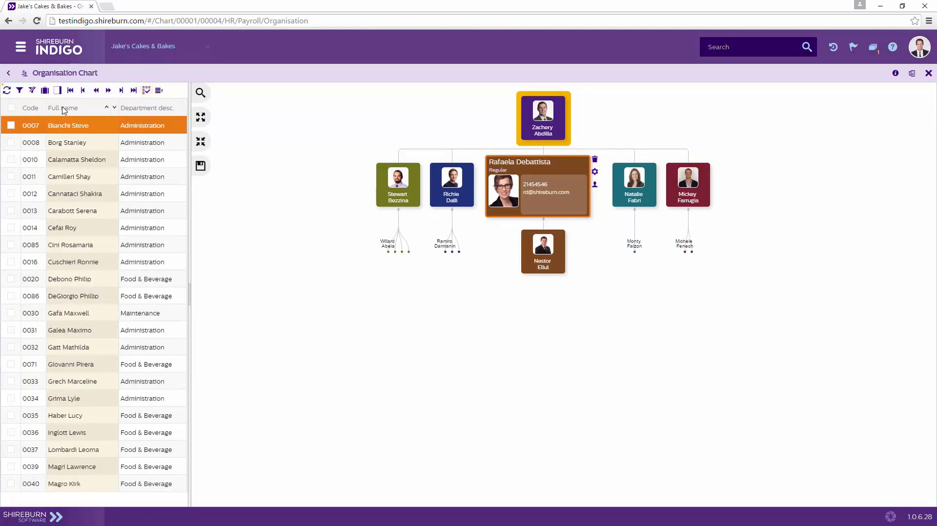
{"action": "type", "text": "mei"}
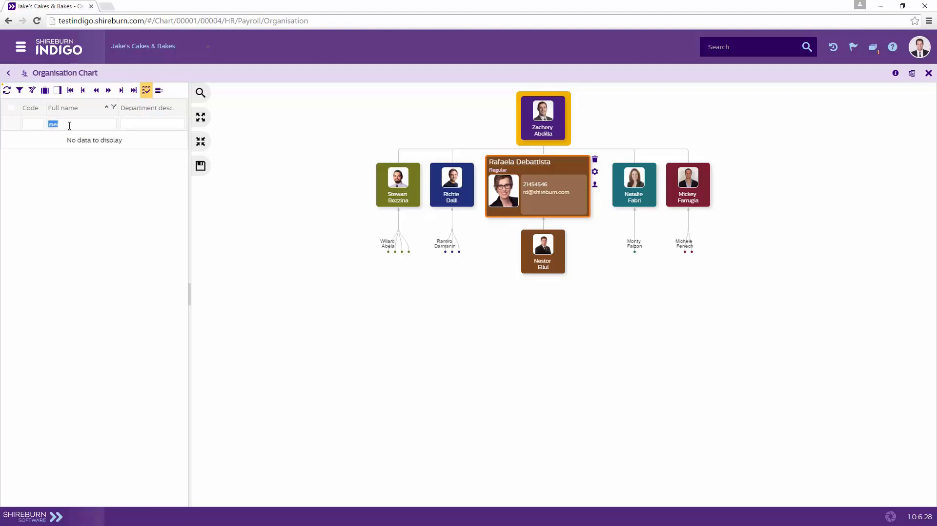
{"action": "key", "text": "Return"}
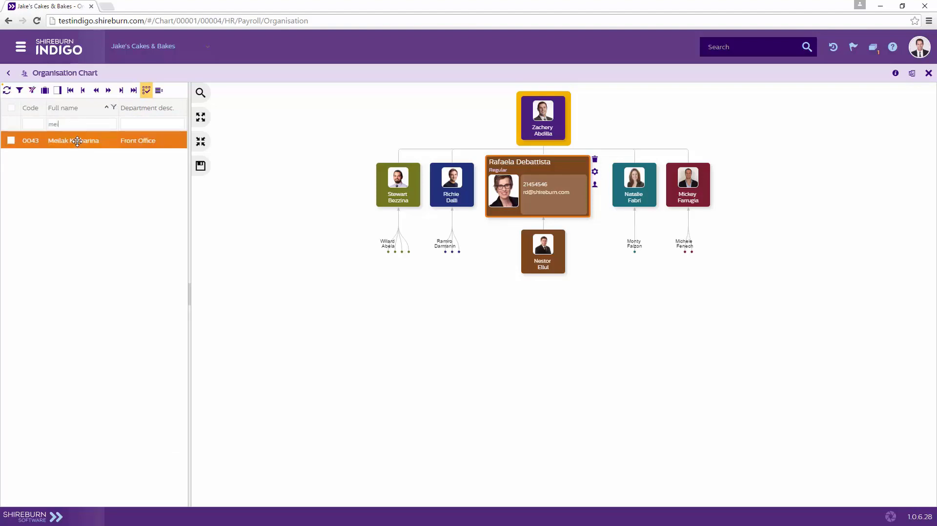
- Place the Front Office employee under the brown manager card and save the chart
{"action": "left_click_drag", "start_coordinate": [77, 142], "coordinate": [525, 180]}
{"action": "left_click", "coordinate": [582, 249]}
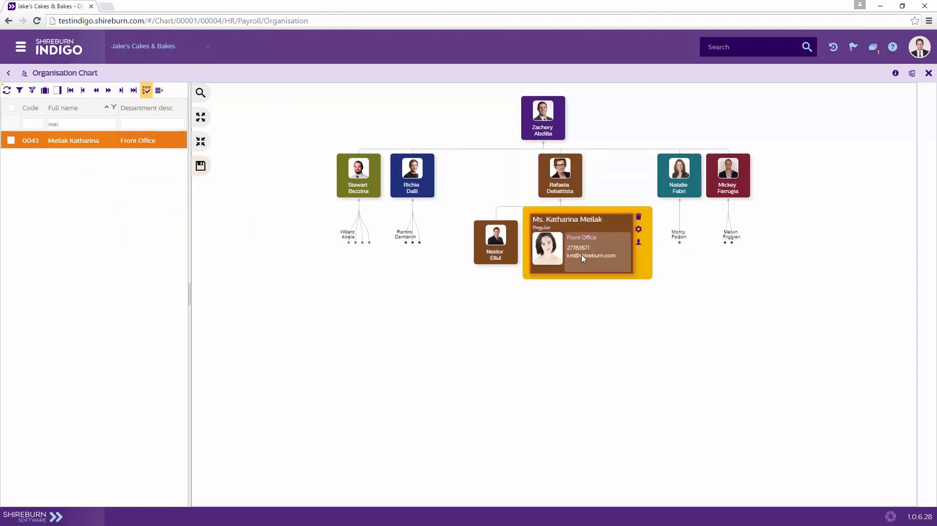
{"action": "left_click", "coordinate": [201, 165]}
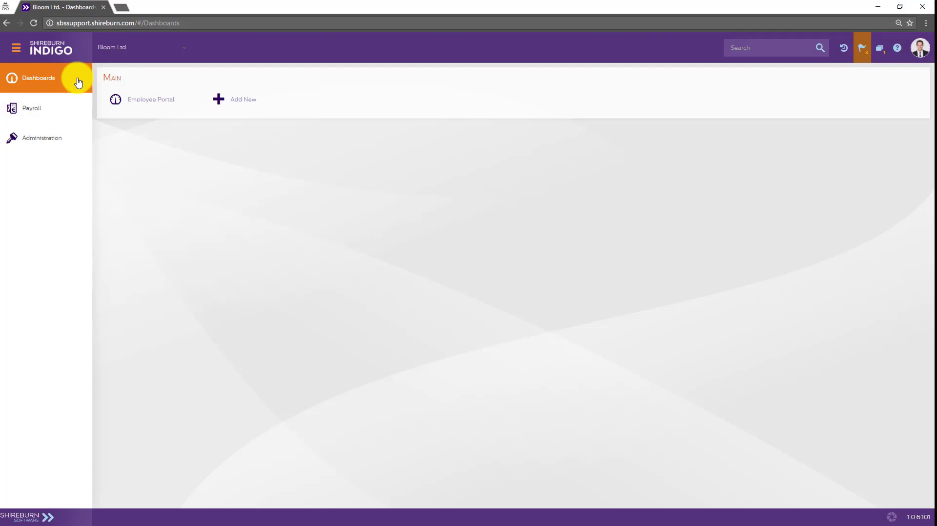
- Open the Employee Portal and show Blood Donor and Optional Leave 2016 balances in days
{"action": "left_click", "coordinate": [160, 111]}
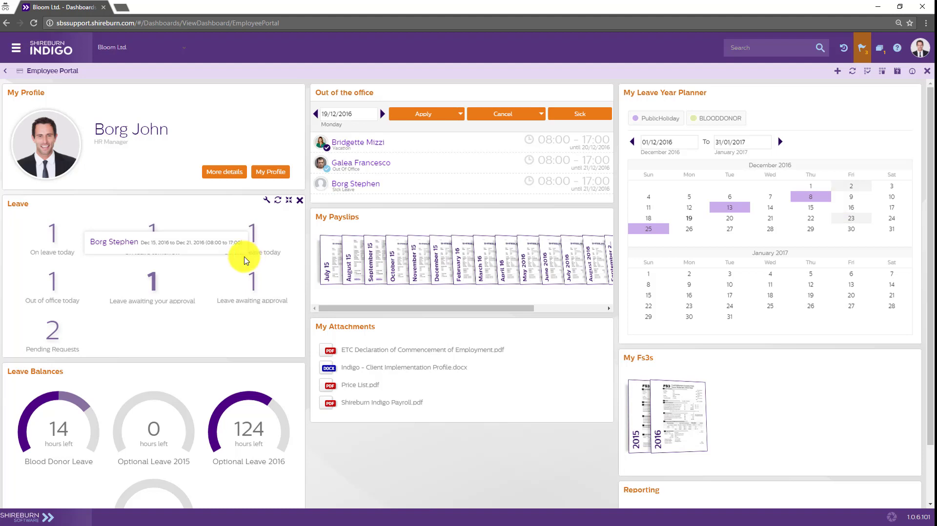
{"action": "left_click", "coordinate": [59, 444]}
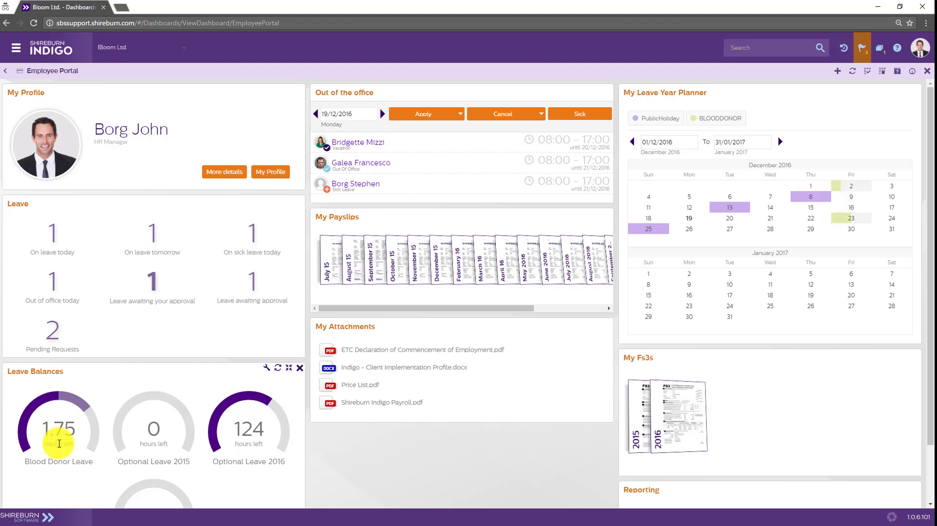
{"action": "left_click", "coordinate": [256, 433]}
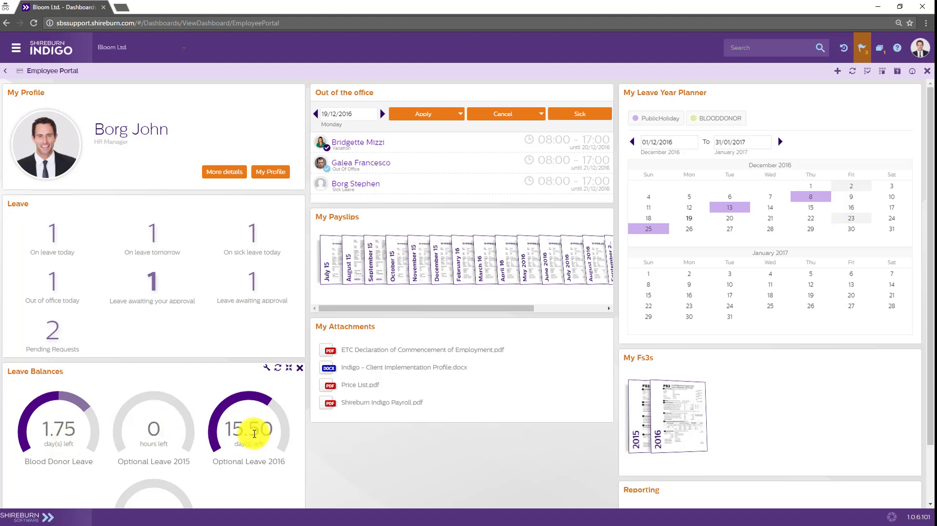
{"action": "mouse_move", "coordinate": [463, 261]}
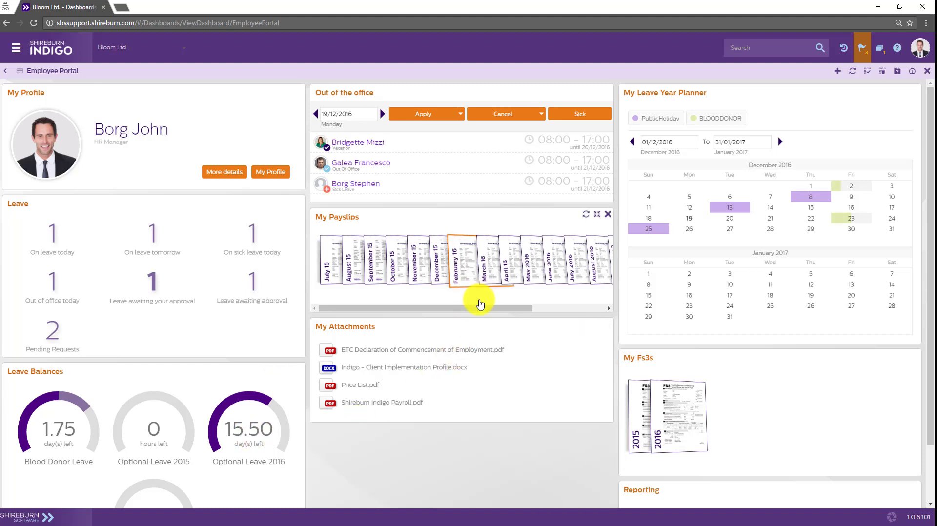
{"action": "left_click_drag", "start_coordinate": [480, 309], "coordinate": [565, 310]}
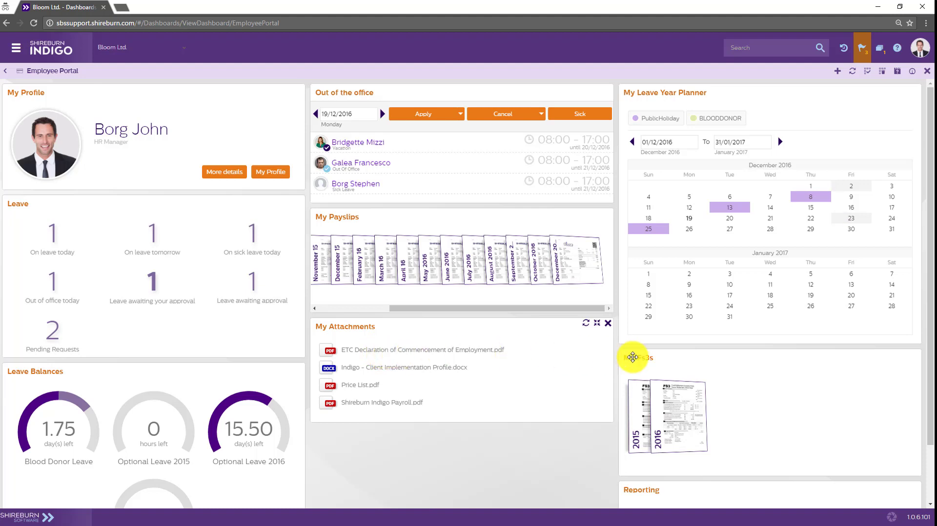
{"action": "mouse_move", "coordinate": [675, 417]}
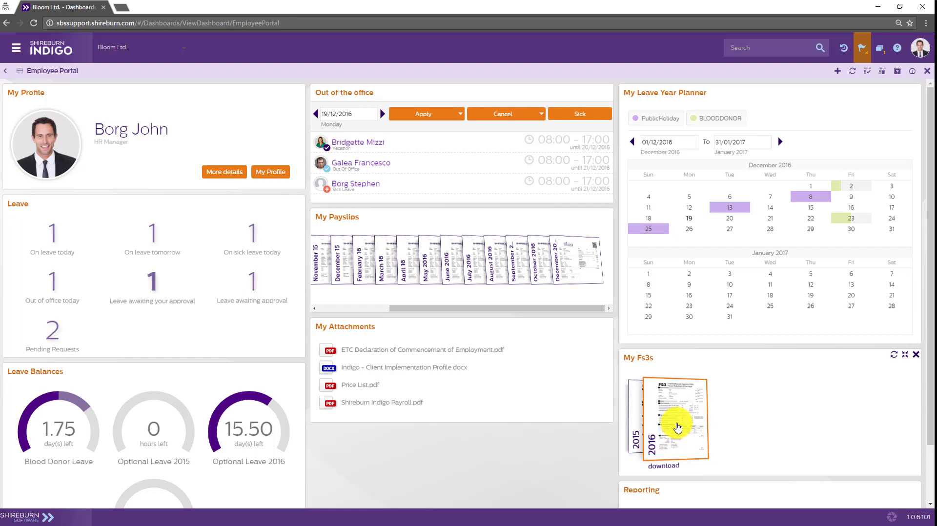
- Fill in a Vacation leave application for the PM of Friday 23/12/2016
{"action": "left_click", "coordinate": [424, 114]}
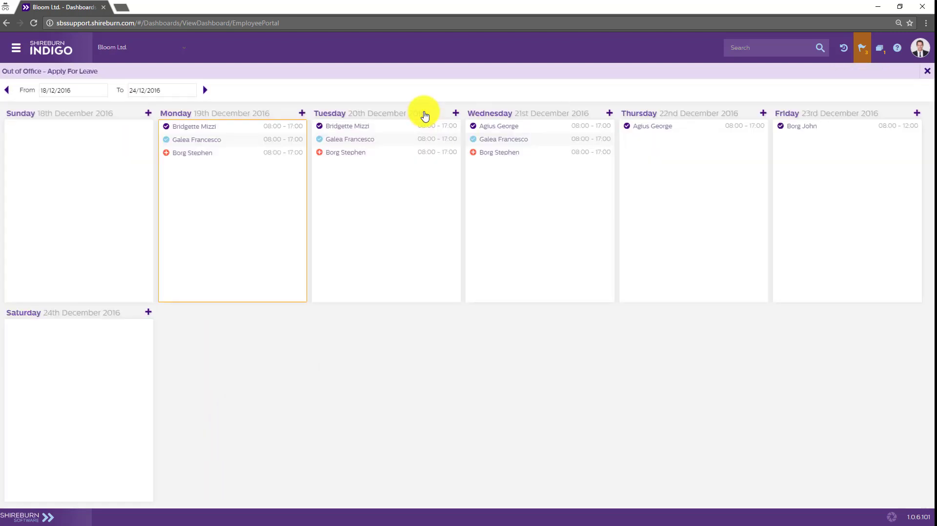
{"action": "left_click", "coordinate": [917, 116]}
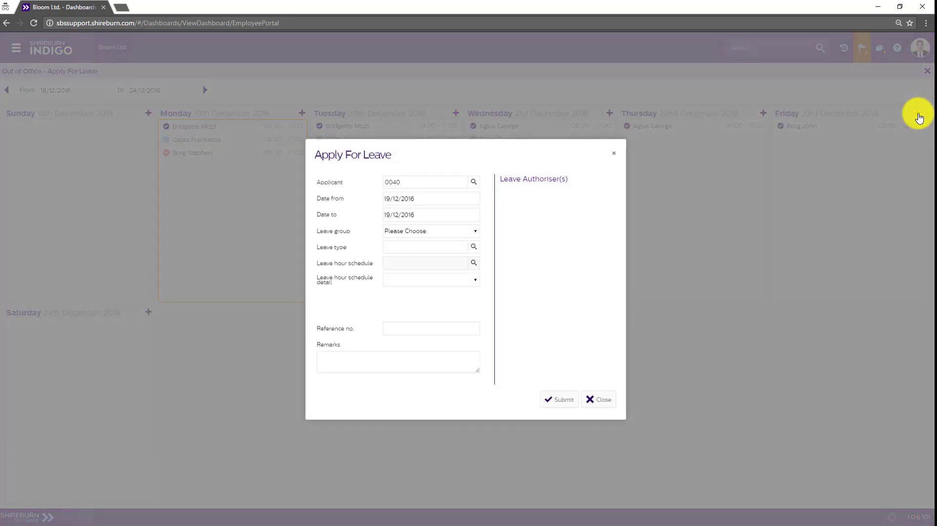
{"action": "left_click", "coordinate": [430, 232]}
{"action": "left_click", "coordinate": [432, 251]}
{"action": "left_click", "coordinate": [430, 282]}
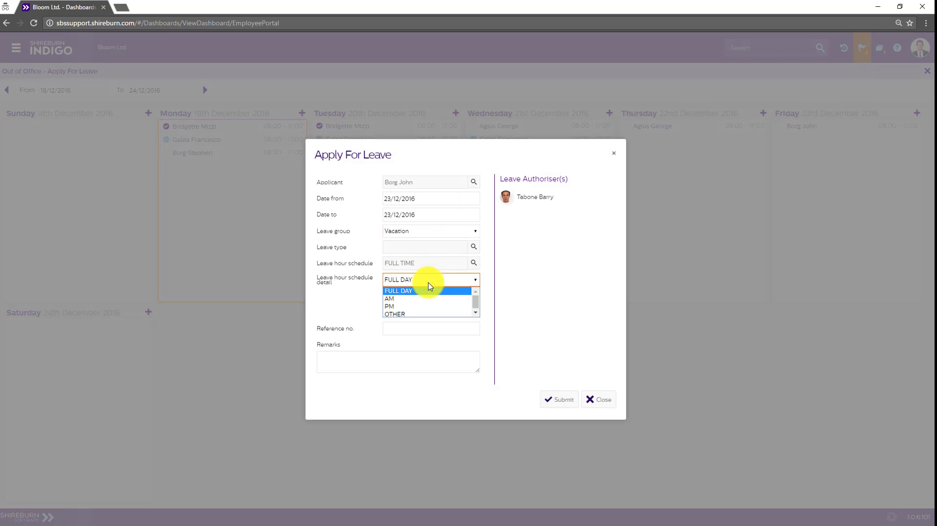
{"action": "left_click", "coordinate": [418, 307]}
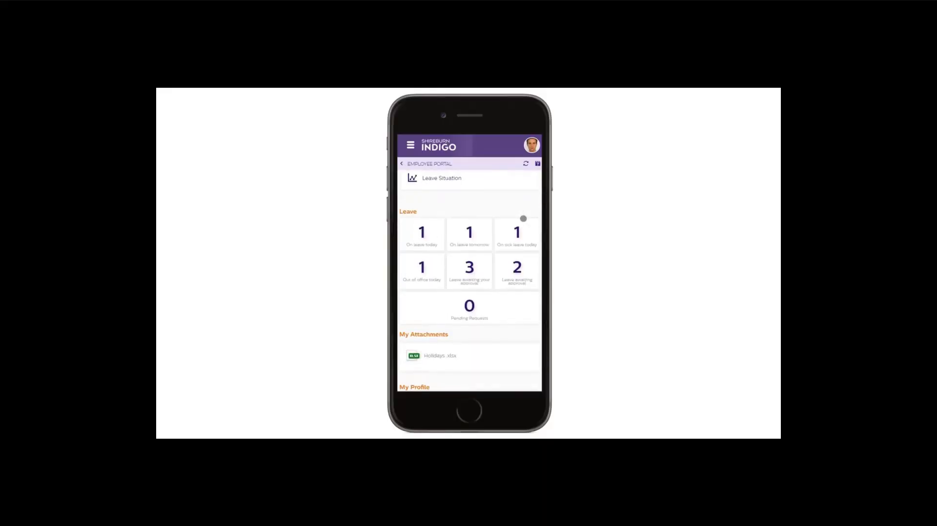
- Approve the 23 December Vacation request under Leave awaiting your approval
{"action": "left_click", "coordinate": [470, 271]}
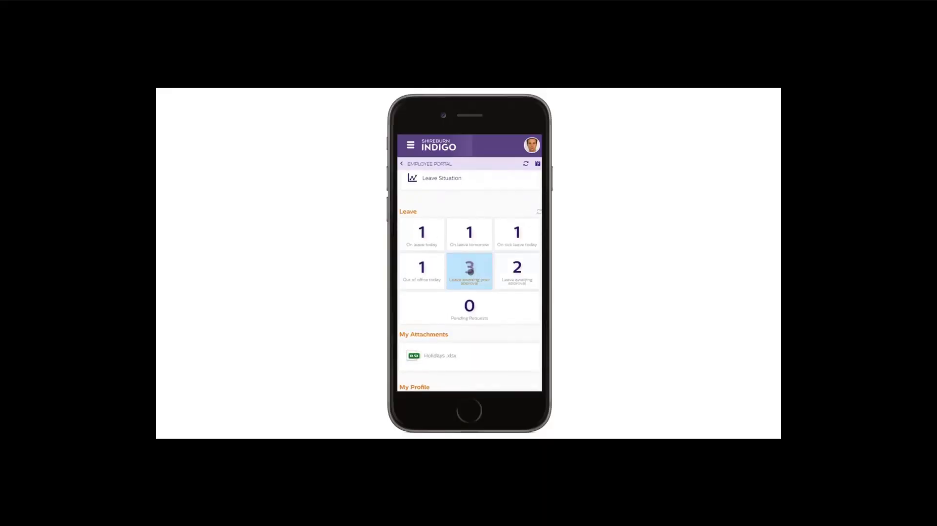
{"action": "left_click", "coordinate": [480, 249]}
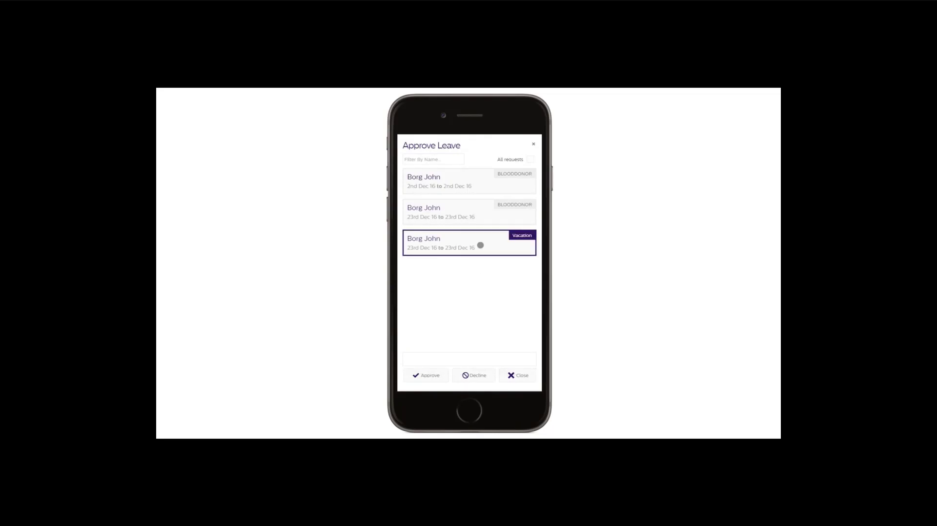
{"action": "left_click", "coordinate": [436, 377]}
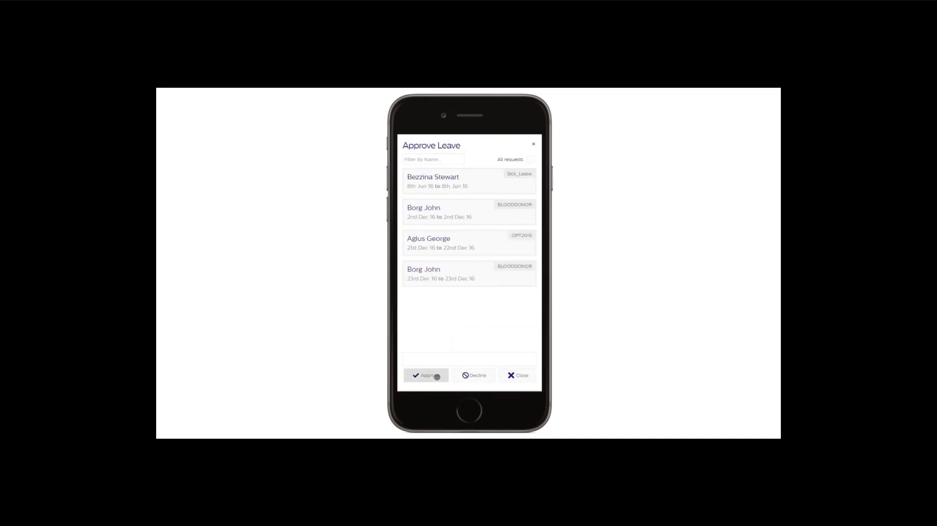